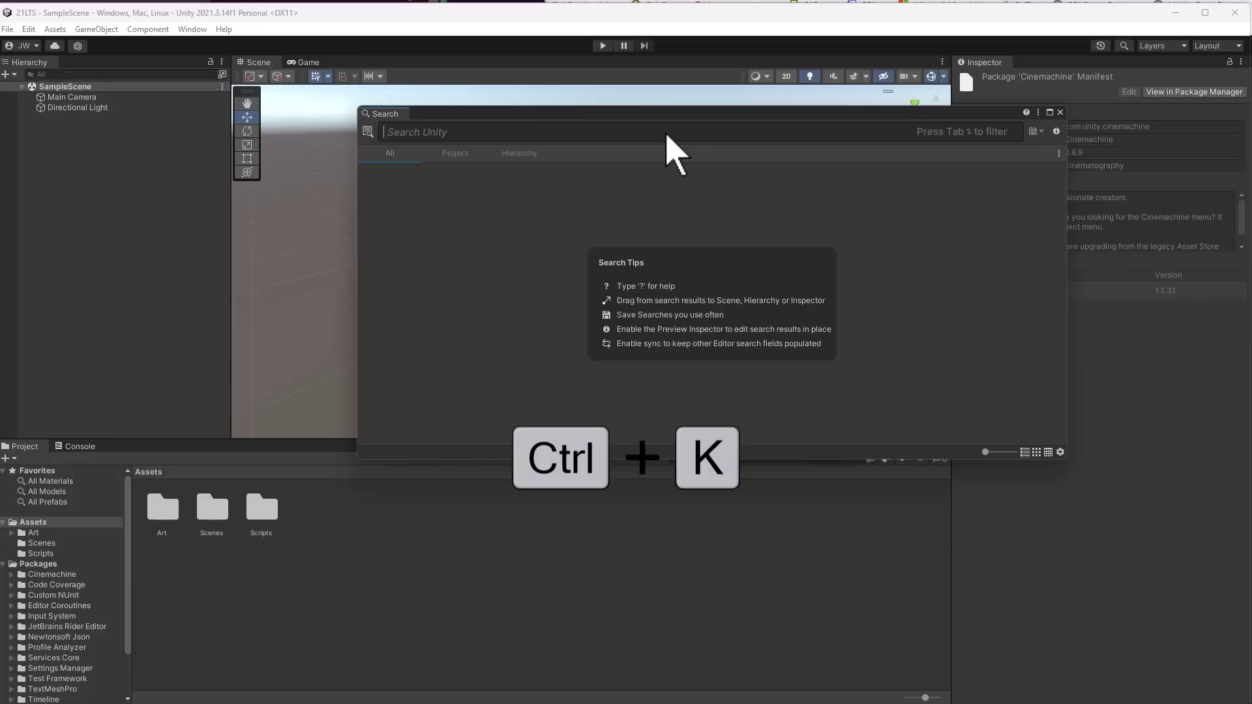
Search for 'water' and limit the results to the seven matching Project assets
text(water)
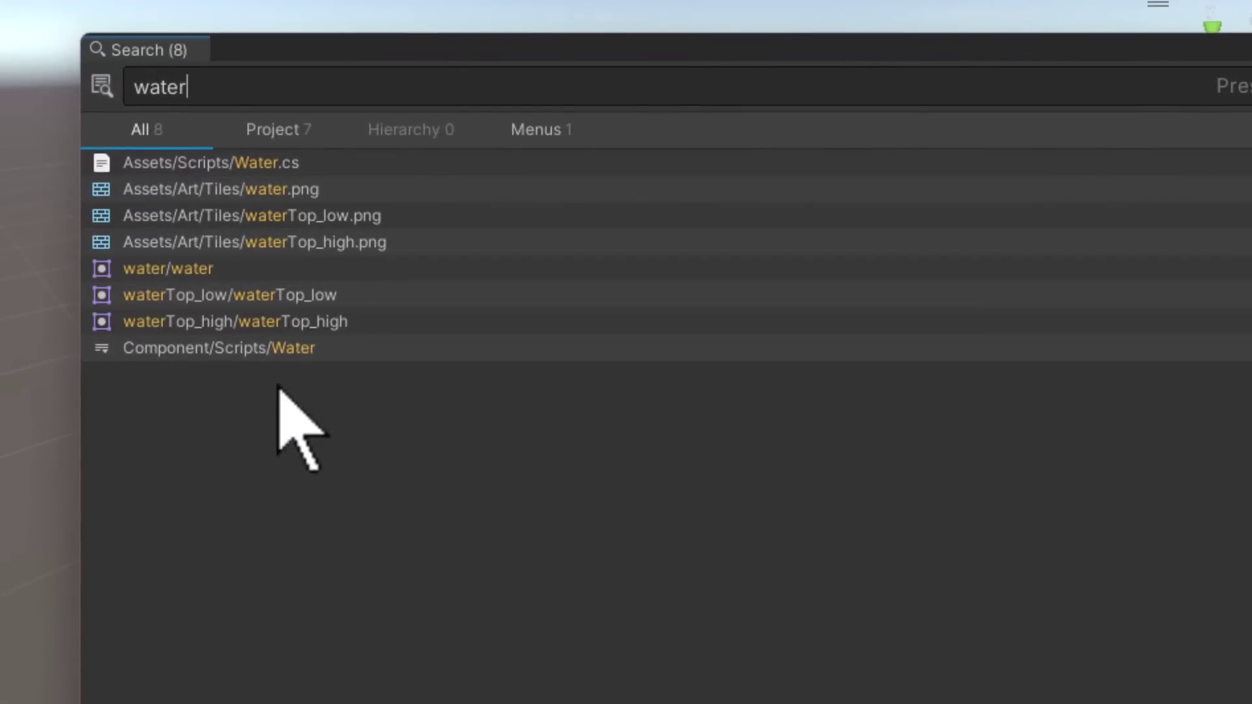
click(284, 132)
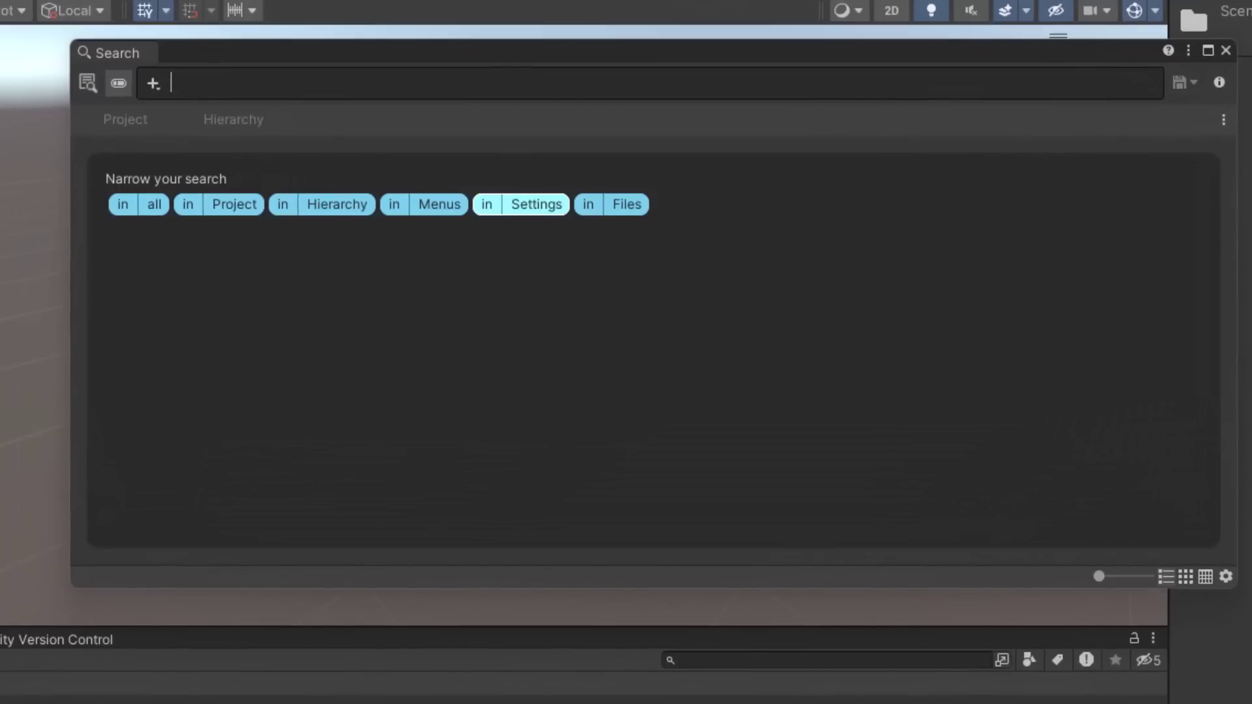
Search 'brick', place the brickBrown sprite in the scene and attach the Brick script to it
text(brick)
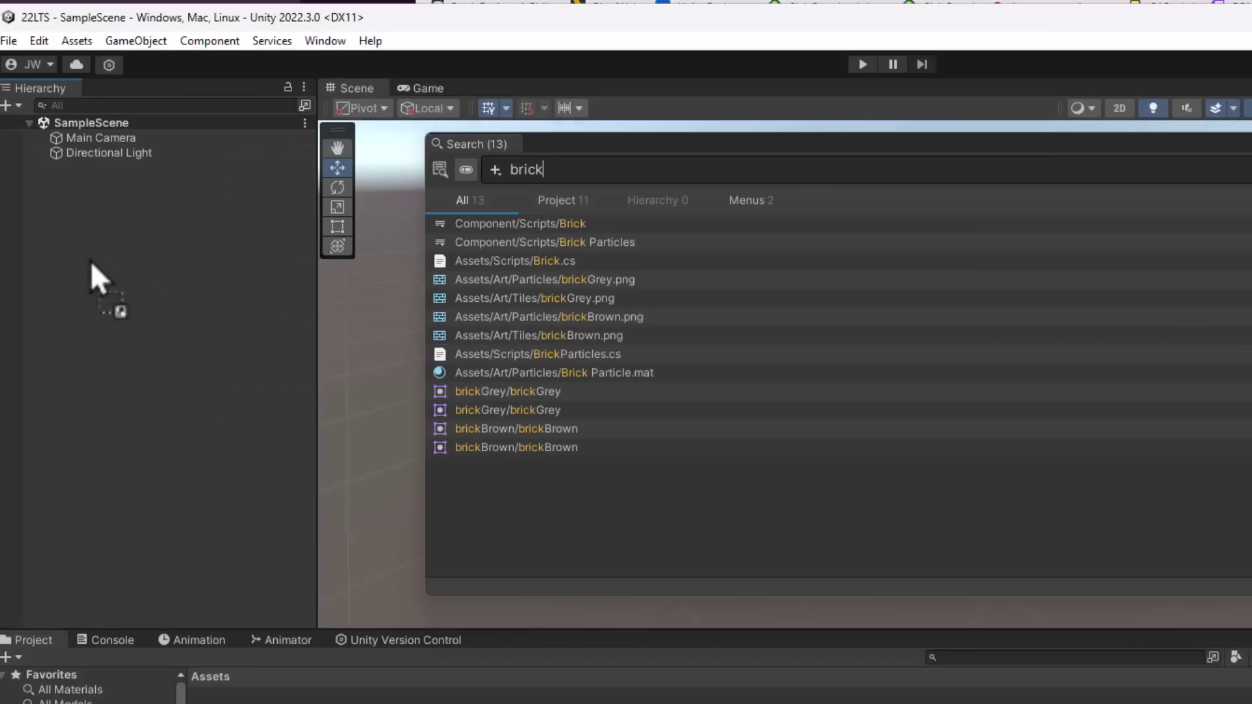
drag(90, 261, 91, 267)
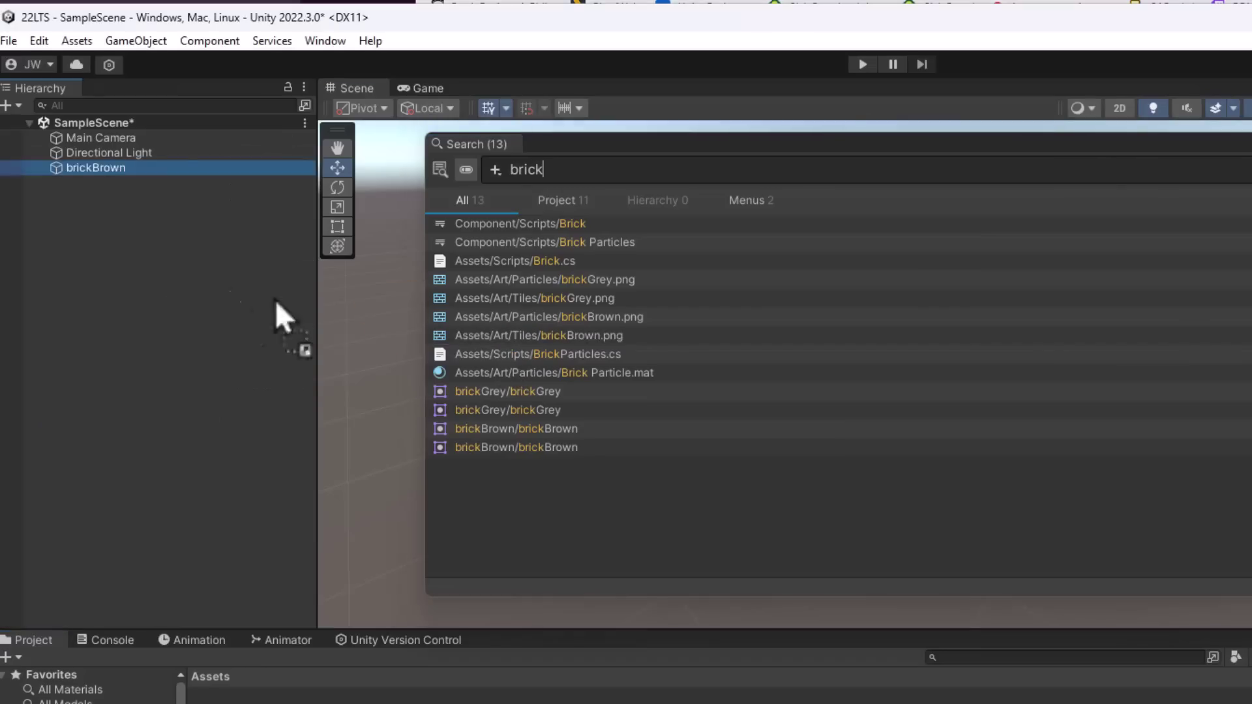
drag(124, 191, 1222, 495)
Delete the Brick.cs script asset from Assets/Scripts and confirm
click(467, 522)
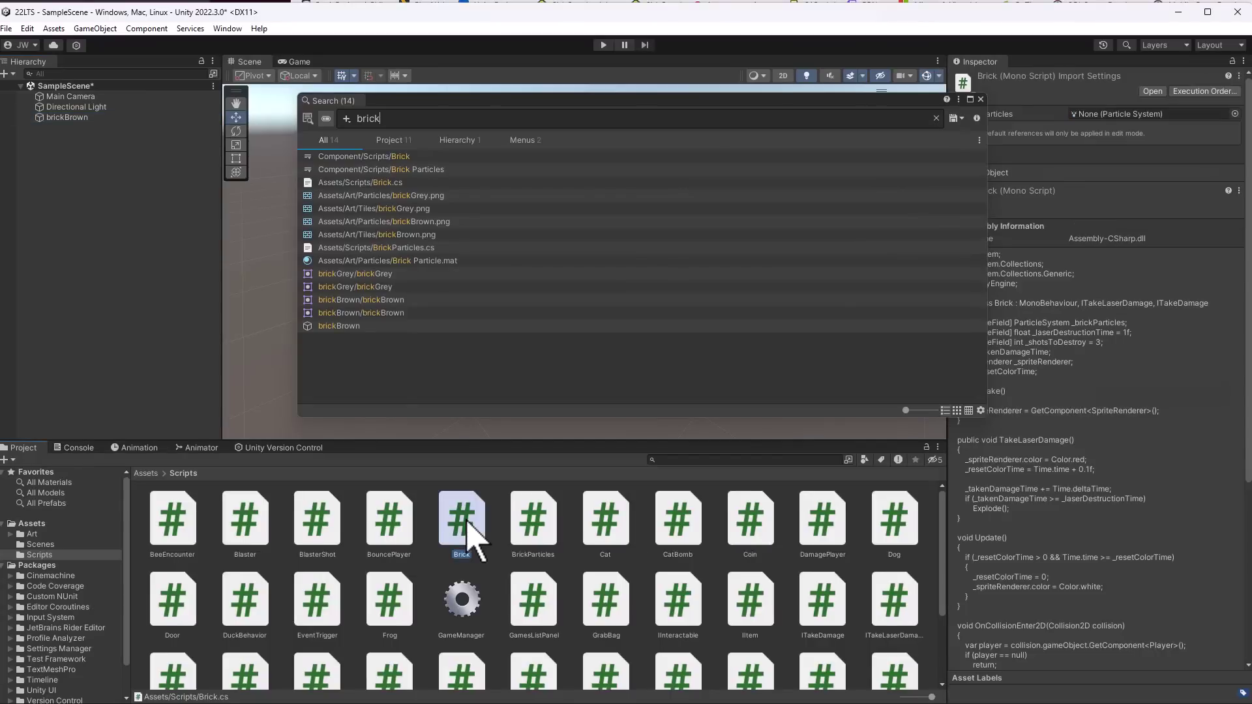
key(Delete)
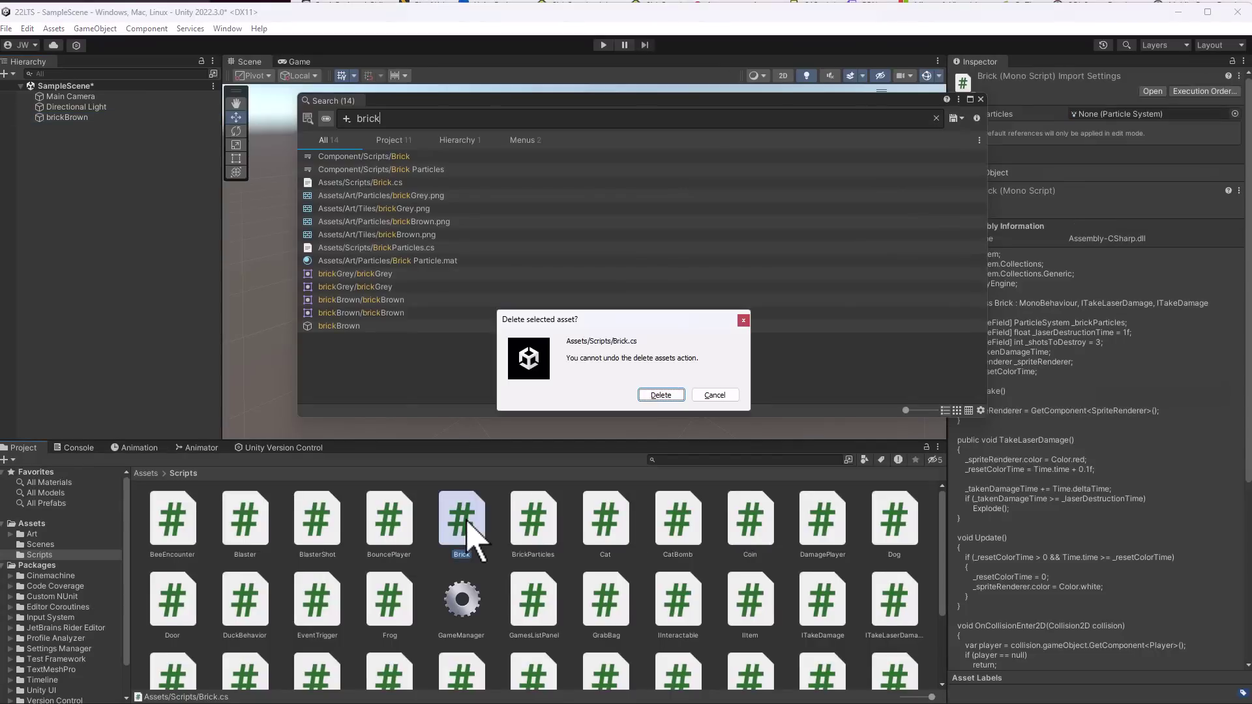
key(Return)
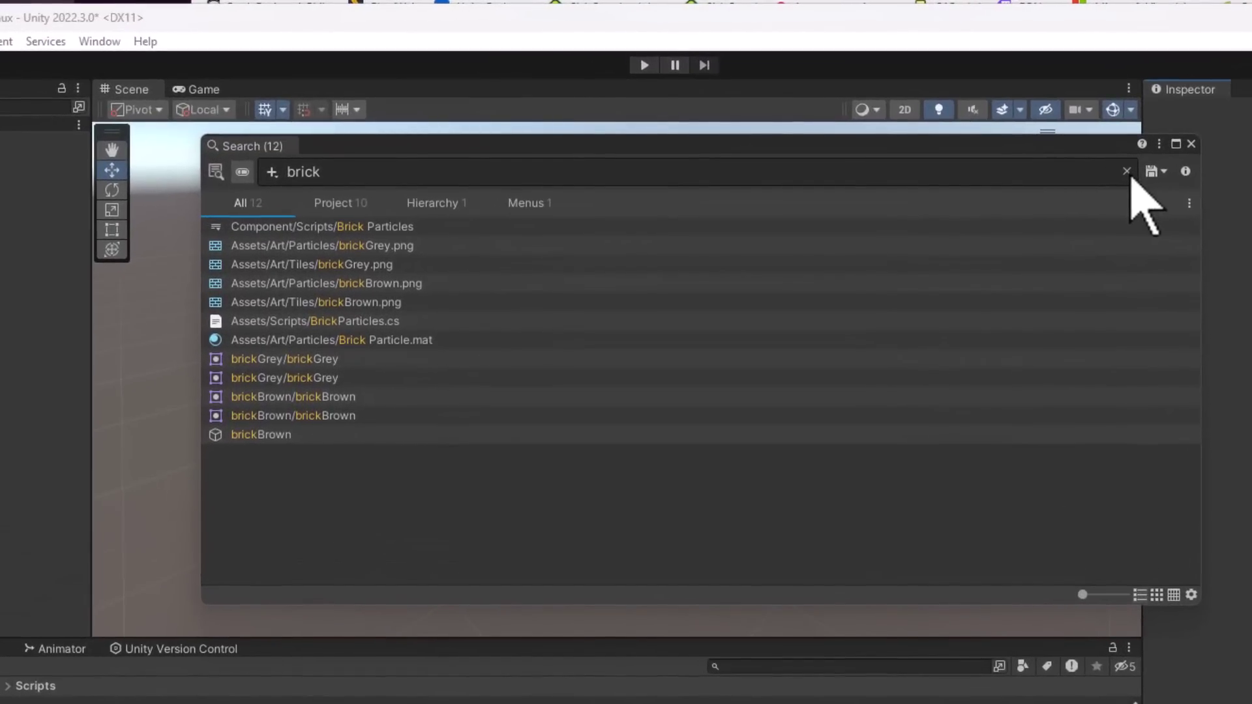
Clear the search and filter for objects with missing scripts
click(1126, 171)
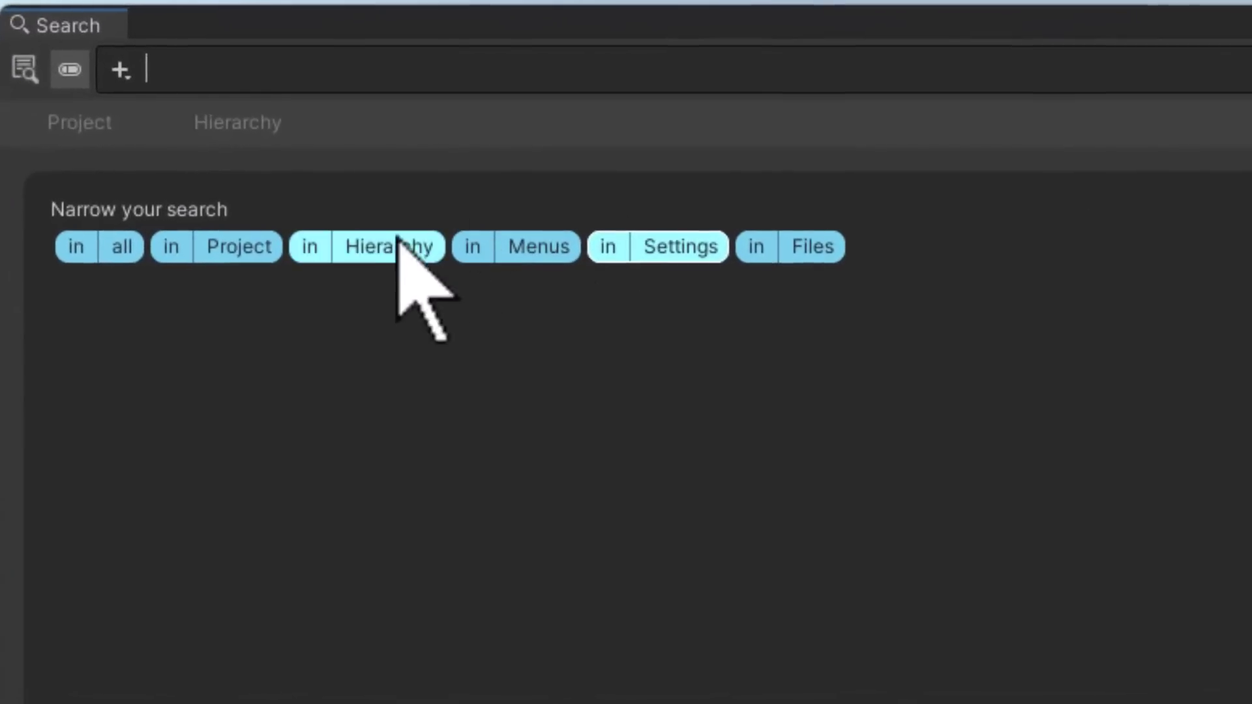
click(112, 75)
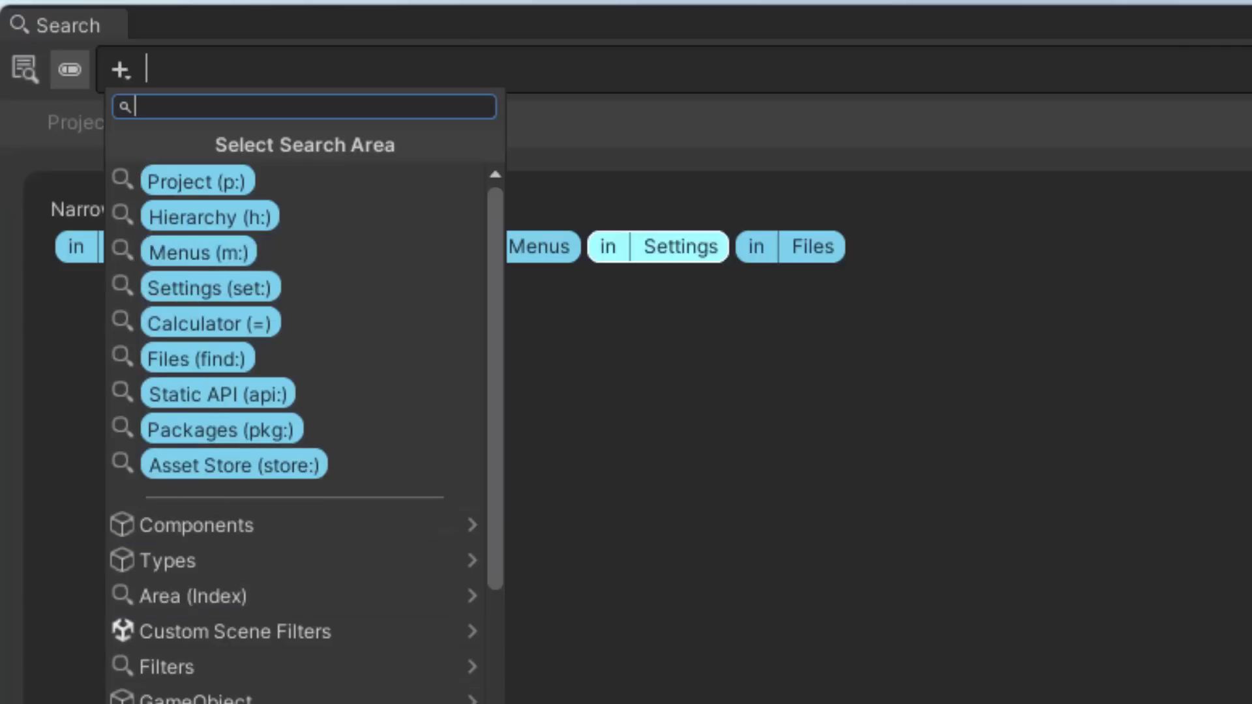
scroll(313, 669, down, 3)
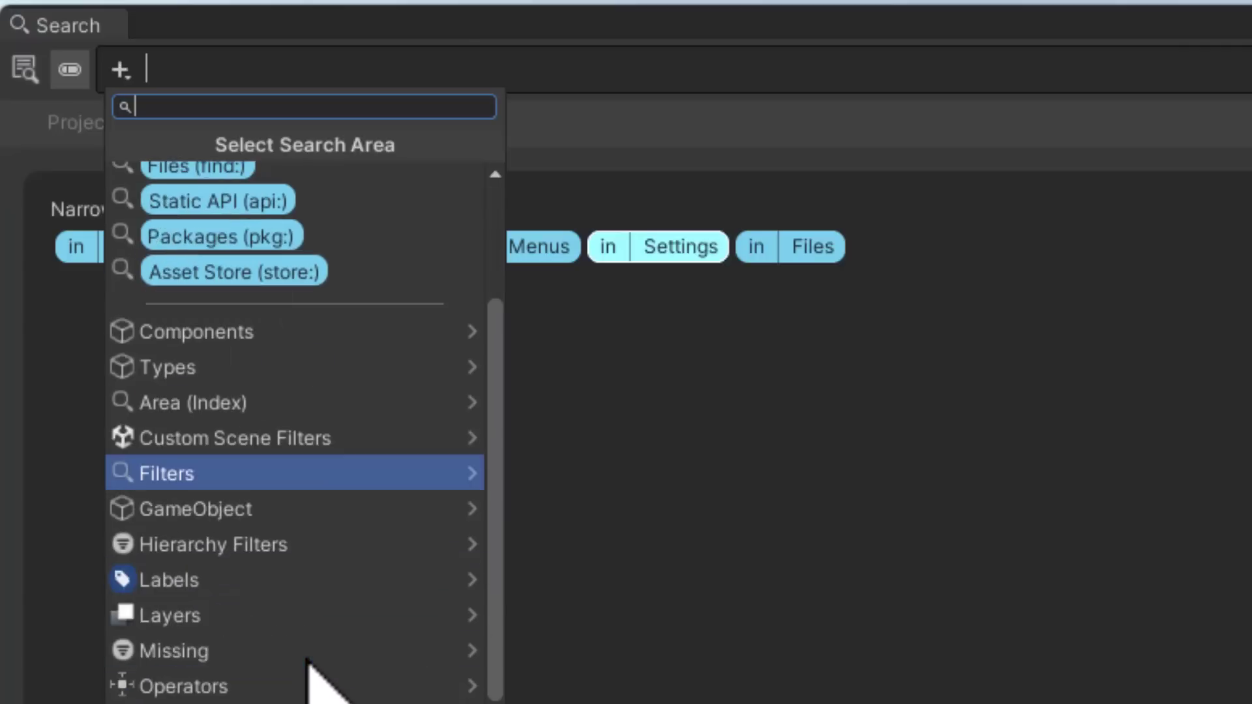
click(184, 650)
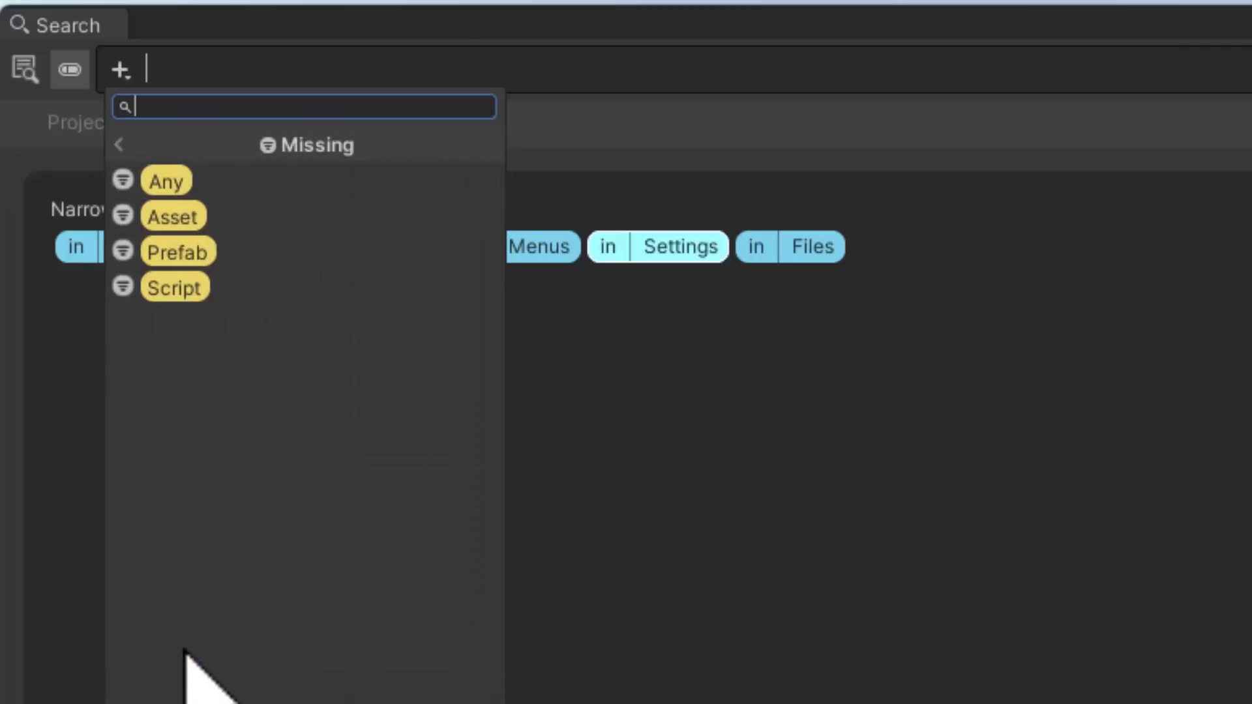
click(176, 289)
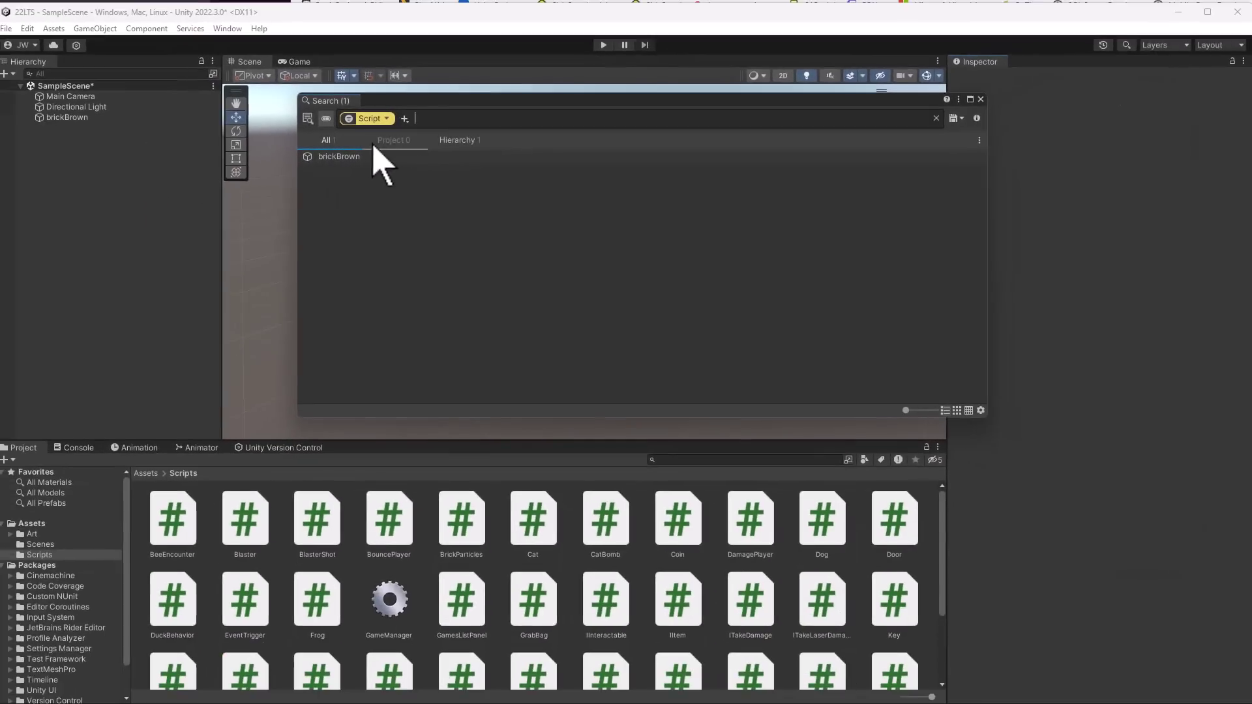
Inspect brickBrown's missing script, delete its texture, then switch the filter to missing assets
click(352, 156)
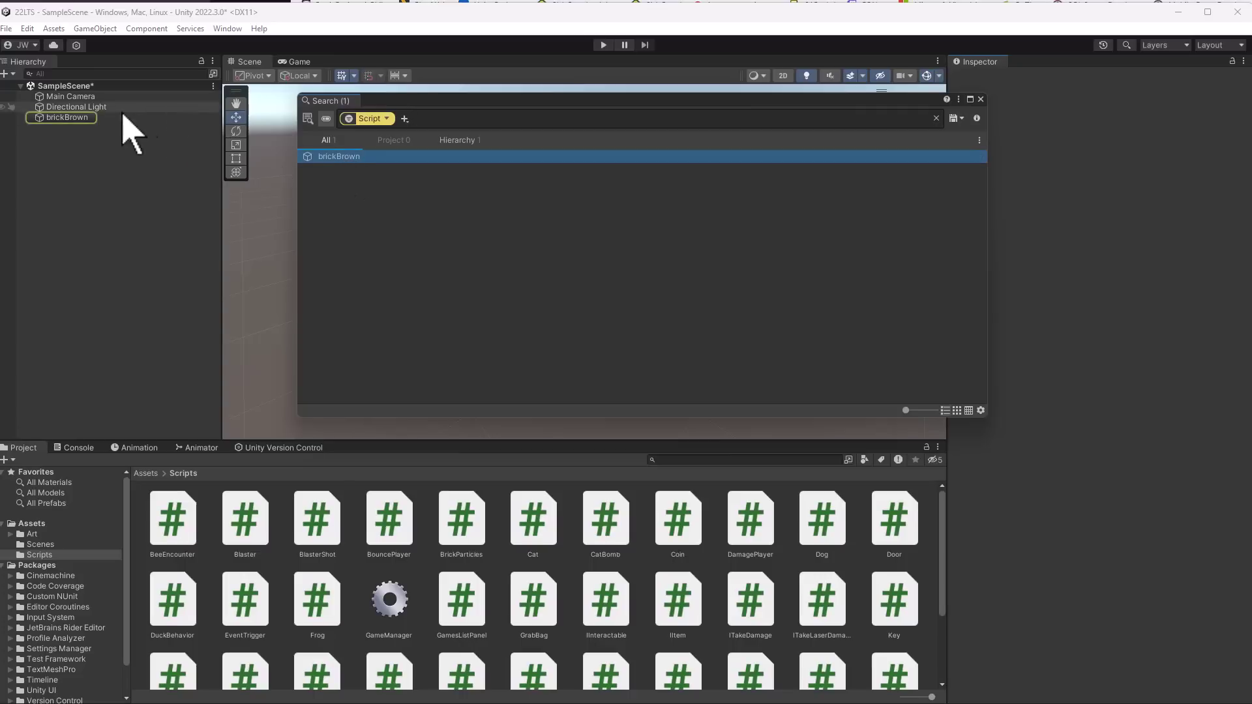
click(90, 118)
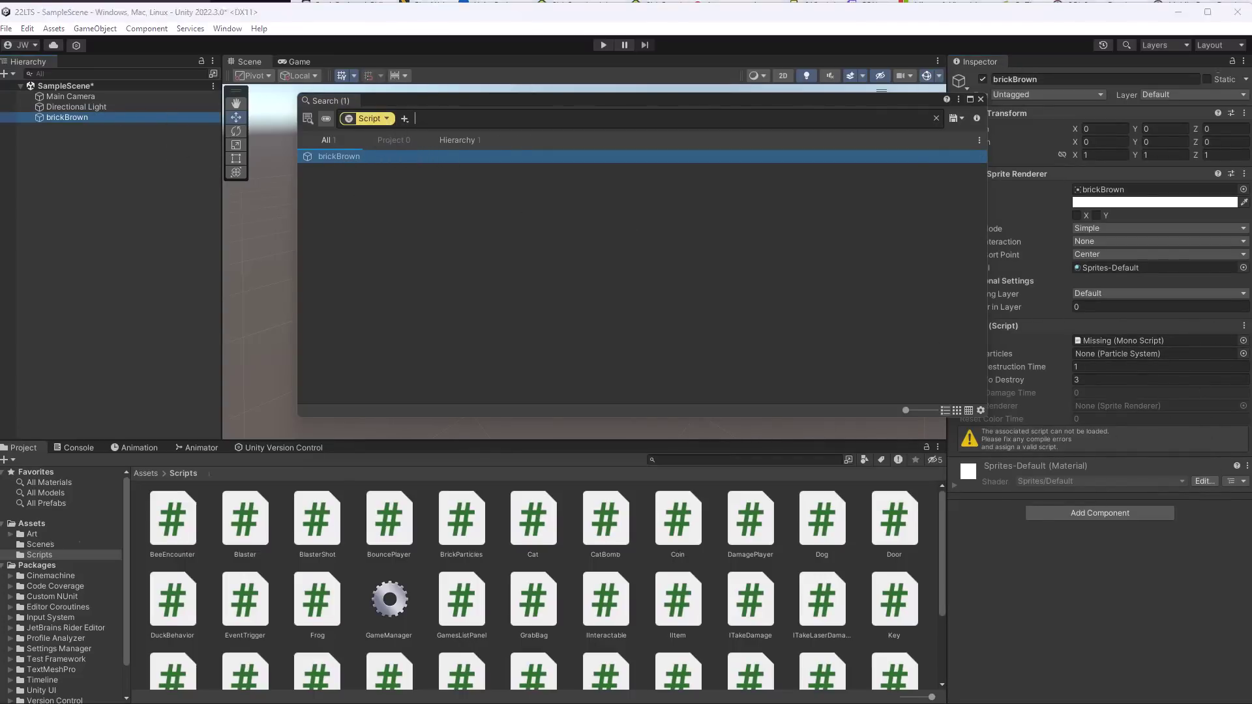
double_click(1102, 189)
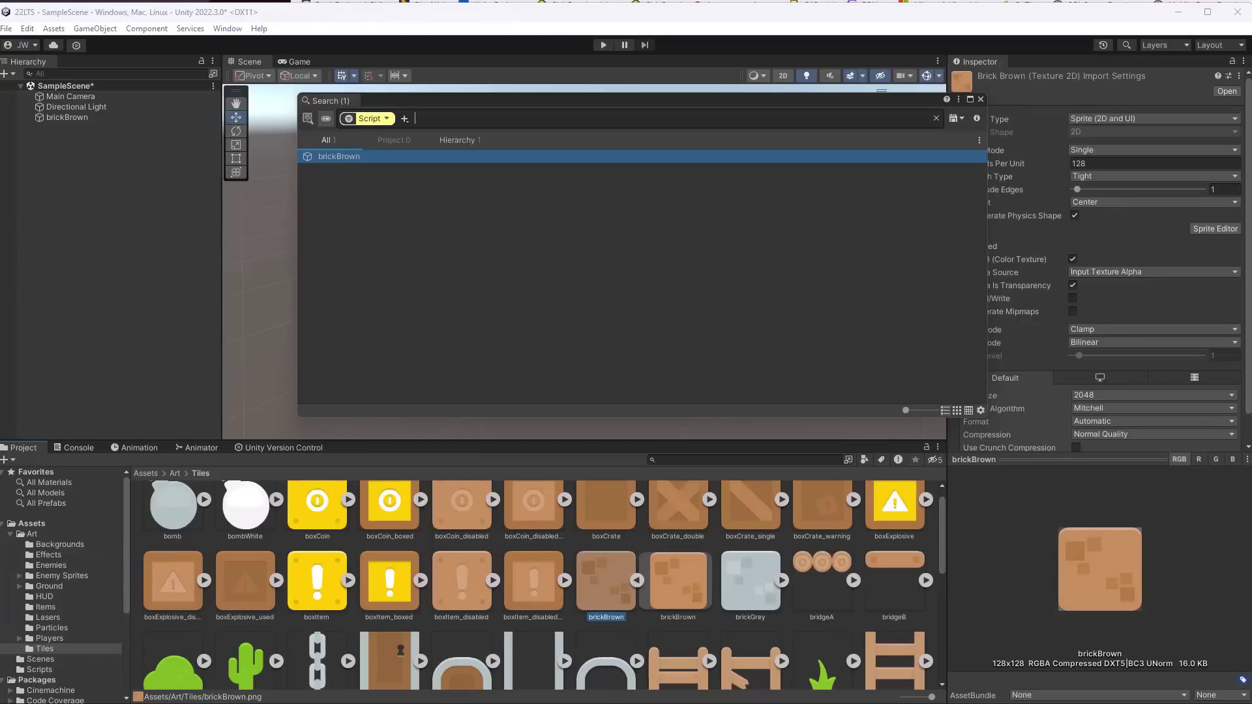
click(596, 601)
key(Delete)
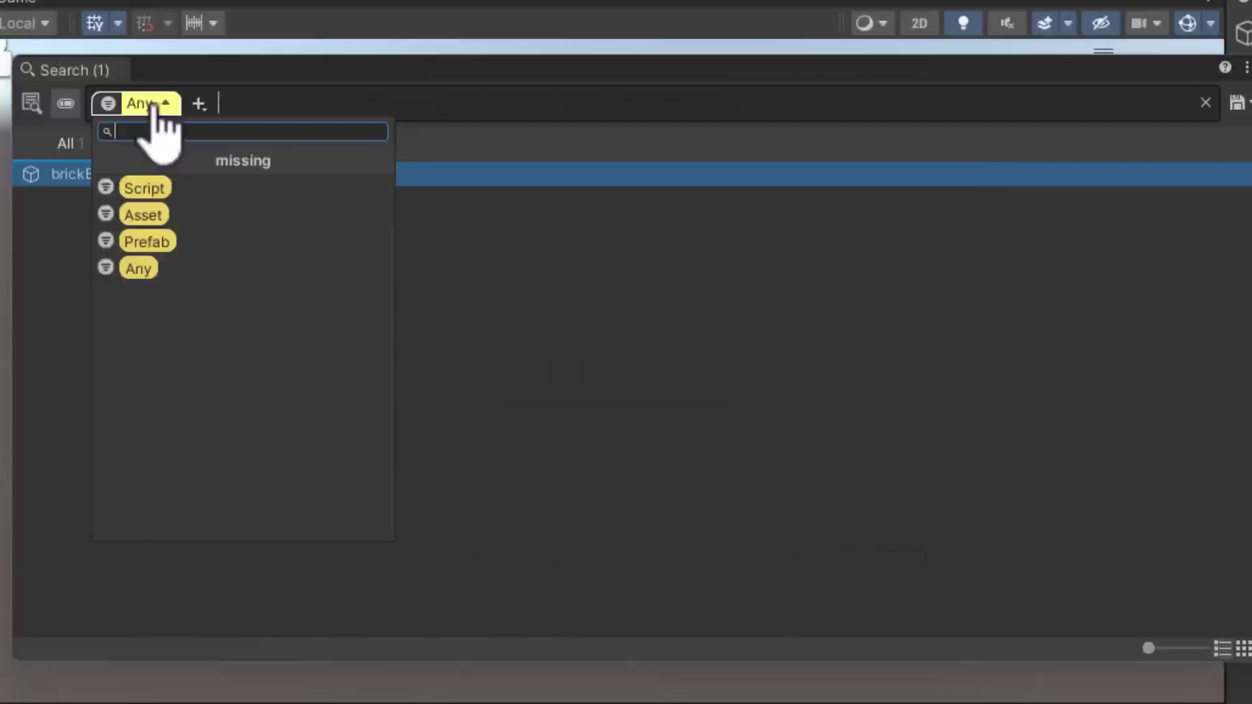
click(132, 214)
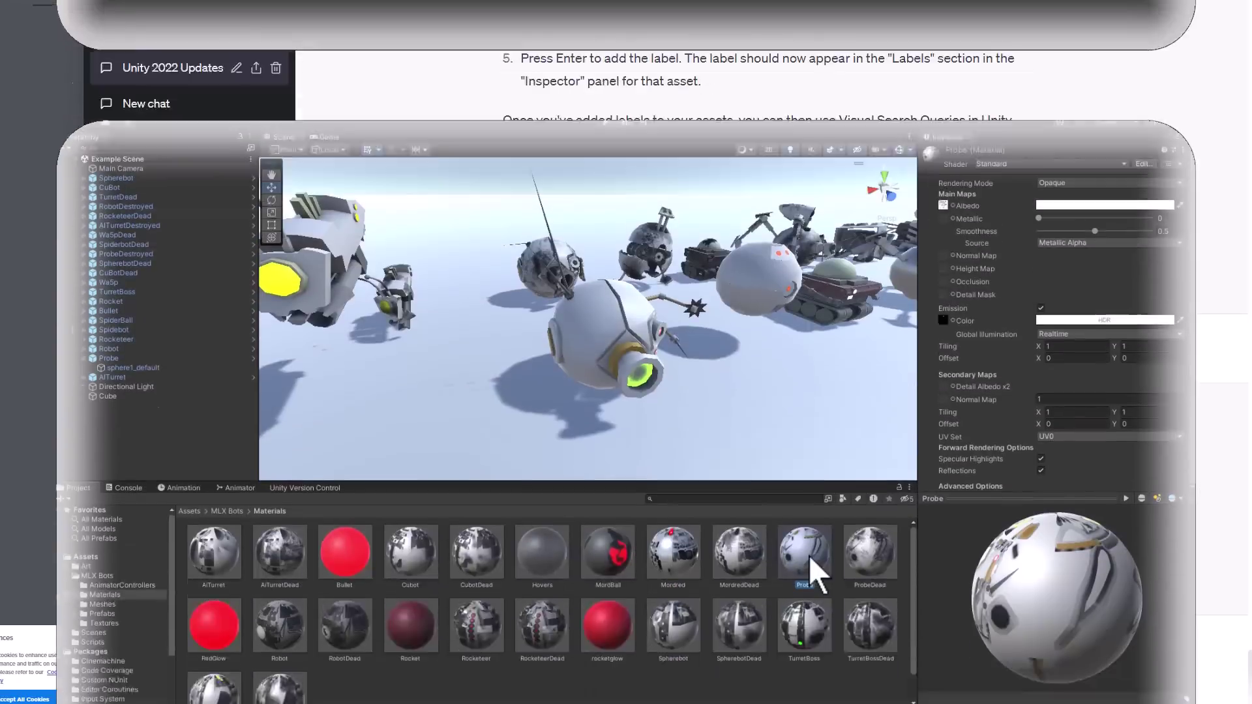
Create a material variant of Probe named 'Probe Blue'
right_click(821, 521)
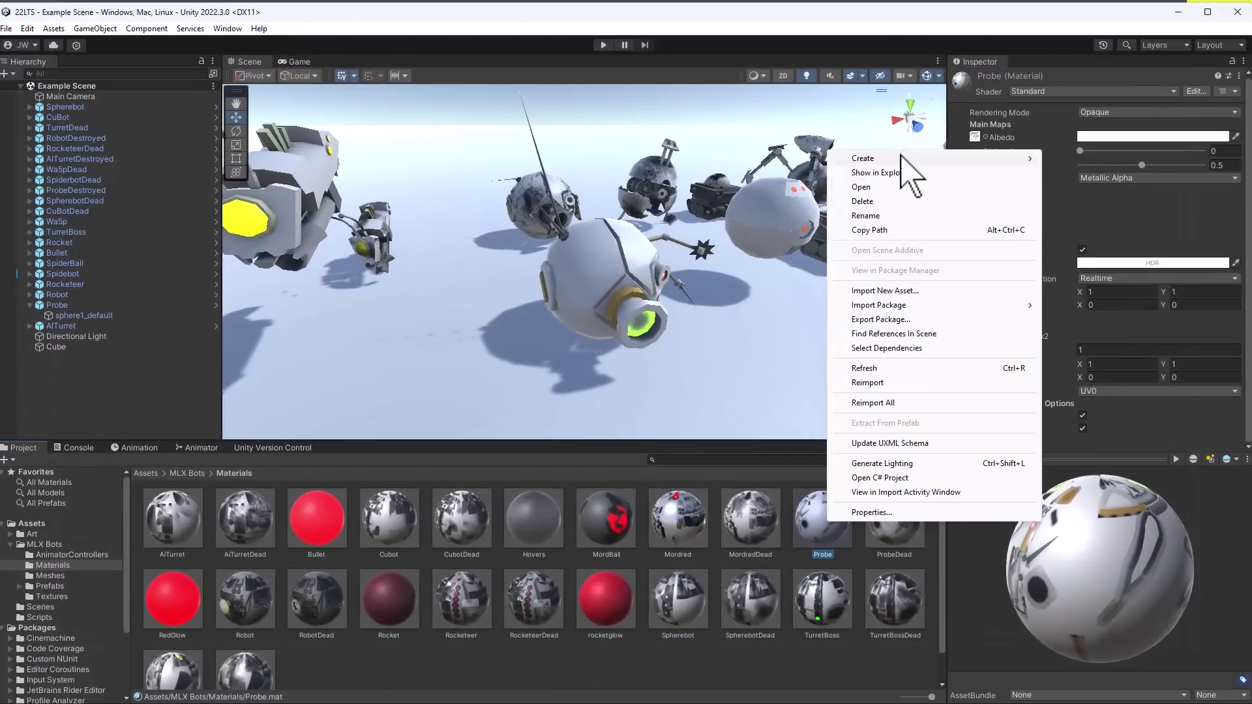
mouse_move(1020, 163)
click(1102, 469)
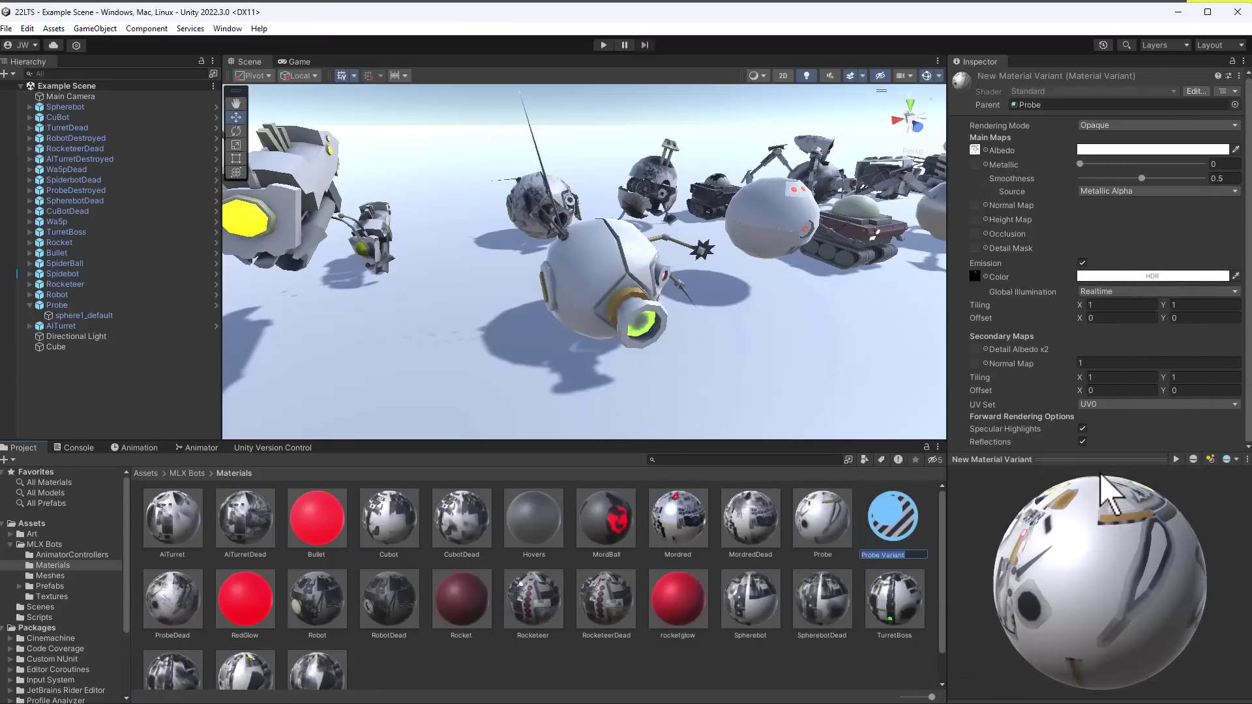
text(Probe Blue)
key(Return)
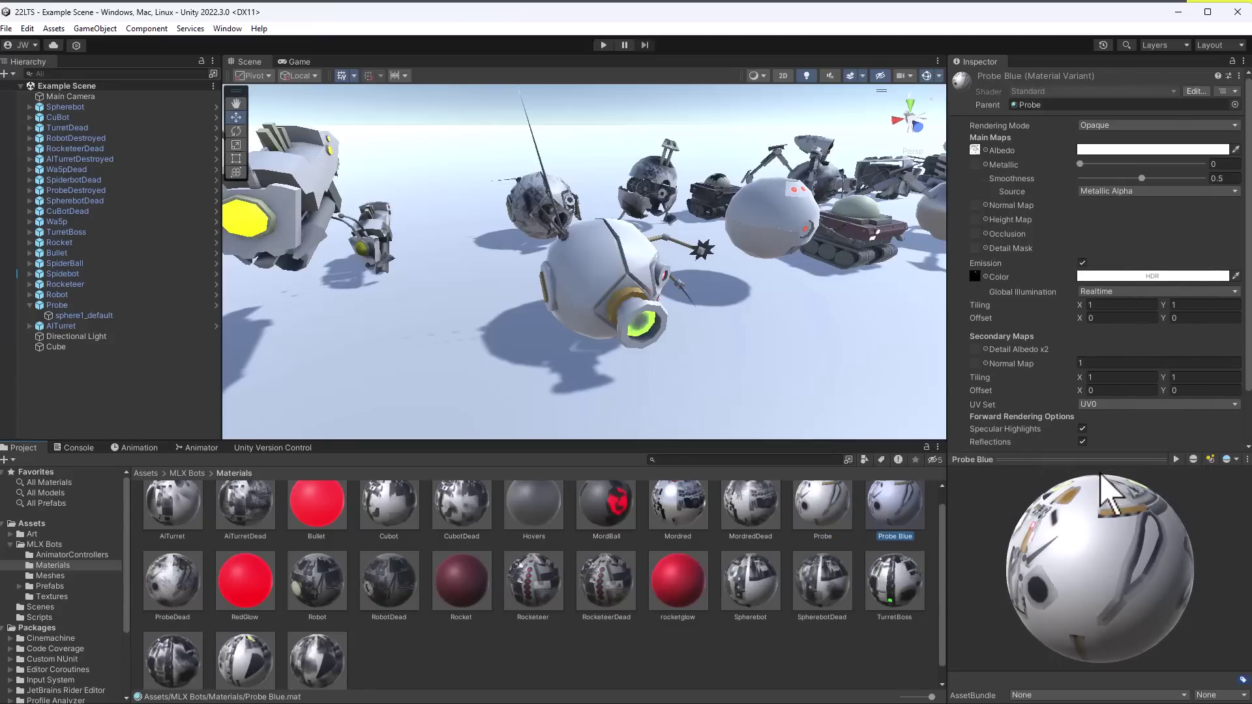
Move the duplicate probe along X to 8.25
click(636, 307)
ctrl+drag(551, 335, 419, 378)
scroll(887, 515, up, 1)
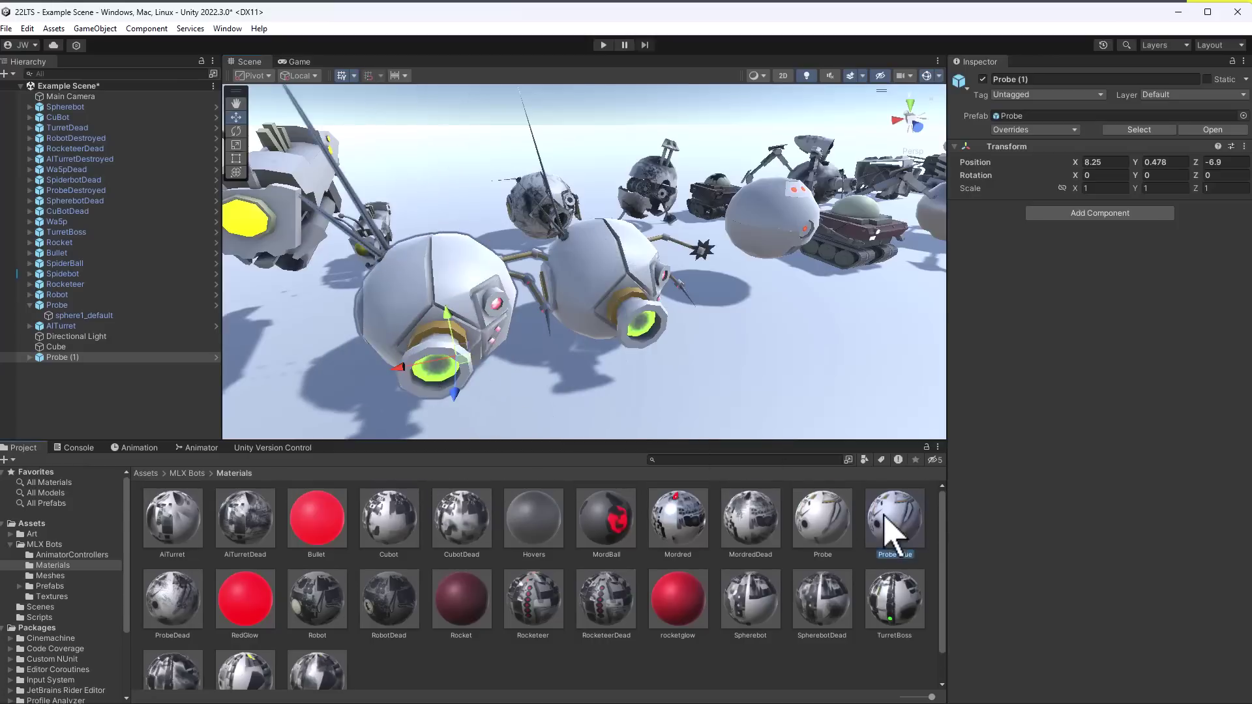
Set the Probe Blue albedo colour to a vivid blue
click(919, 515)
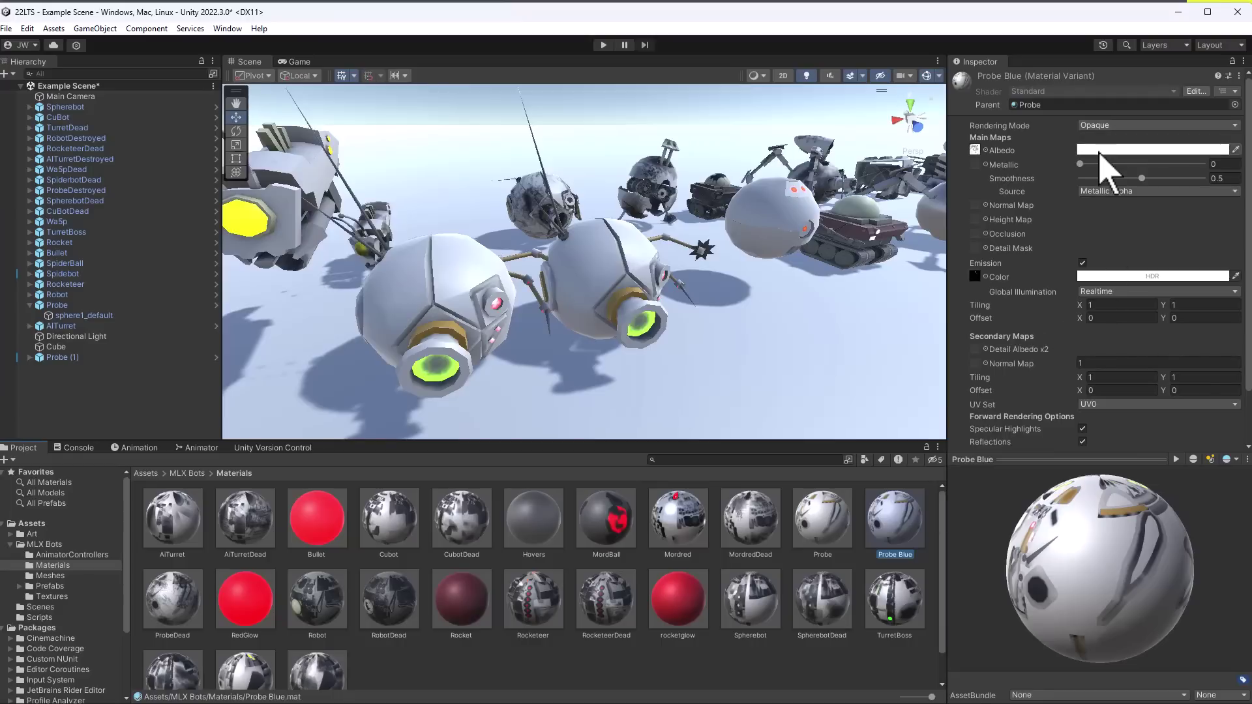
click(1099, 154)
click(1126, 294)
click(1184, 253)
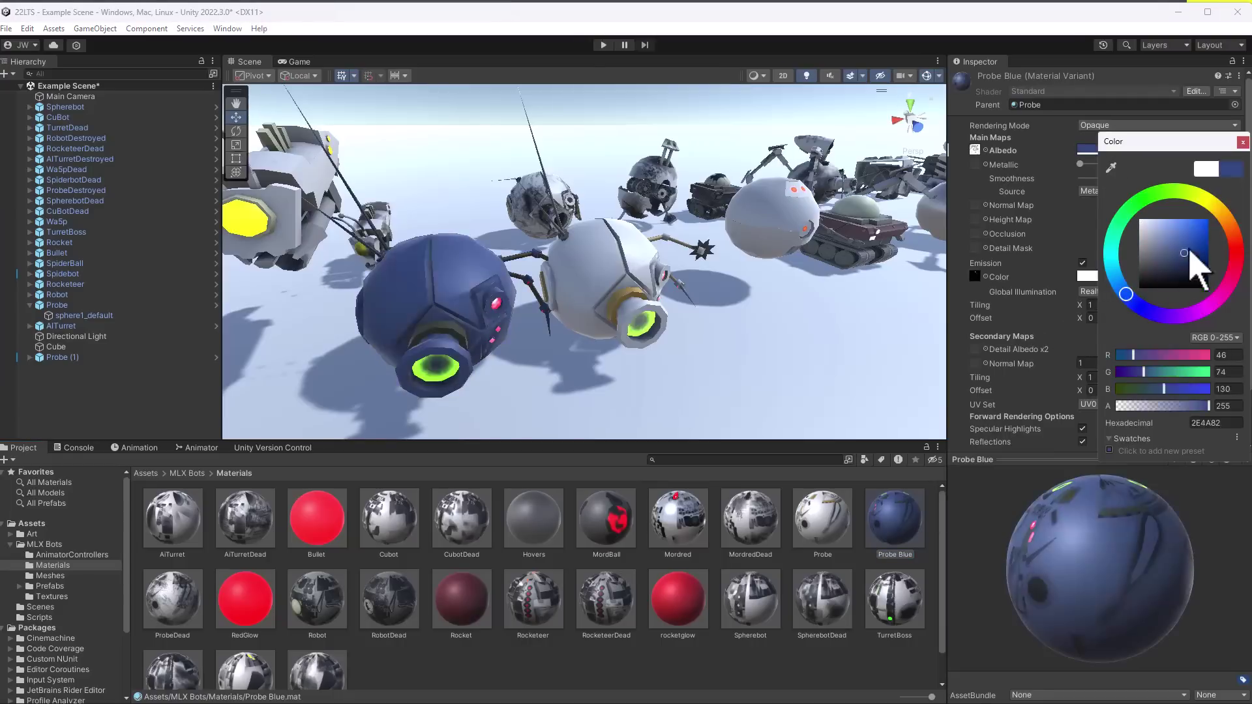
drag(1188, 252, 1244, 222)
click(1243, 142)
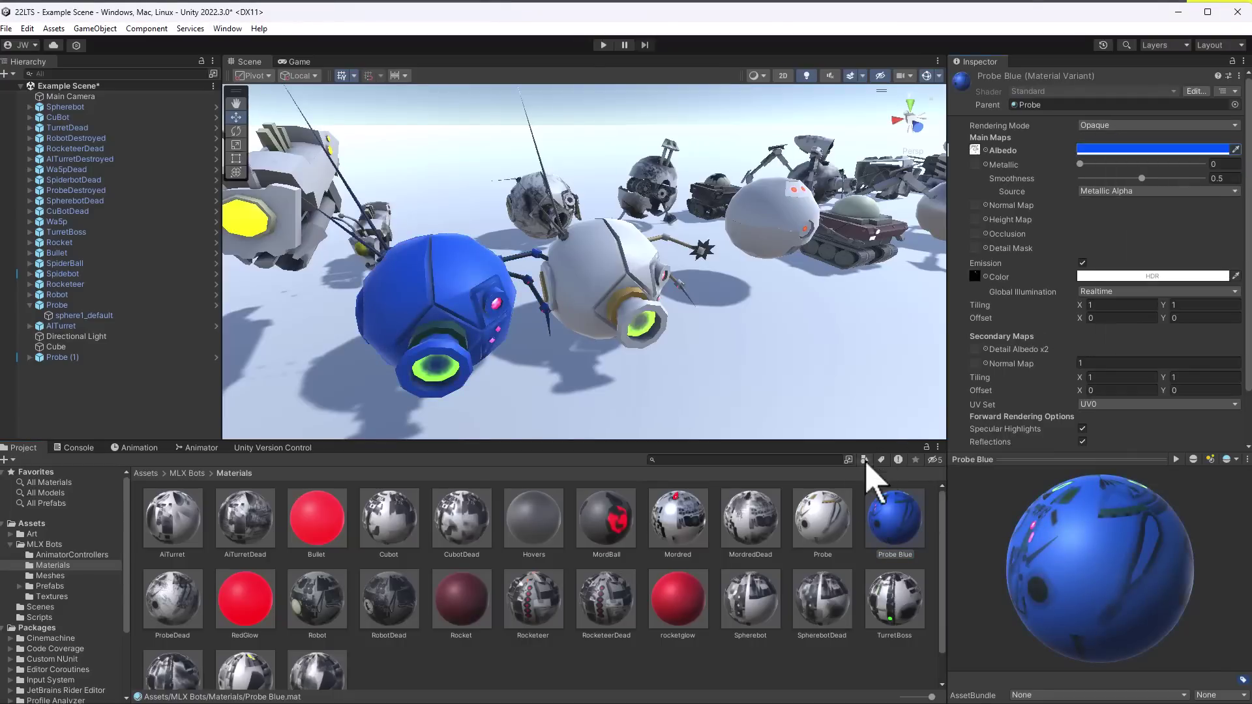
Set the parent Probe material's emission colour to dark grey
click(822, 521)
click(1108, 265)
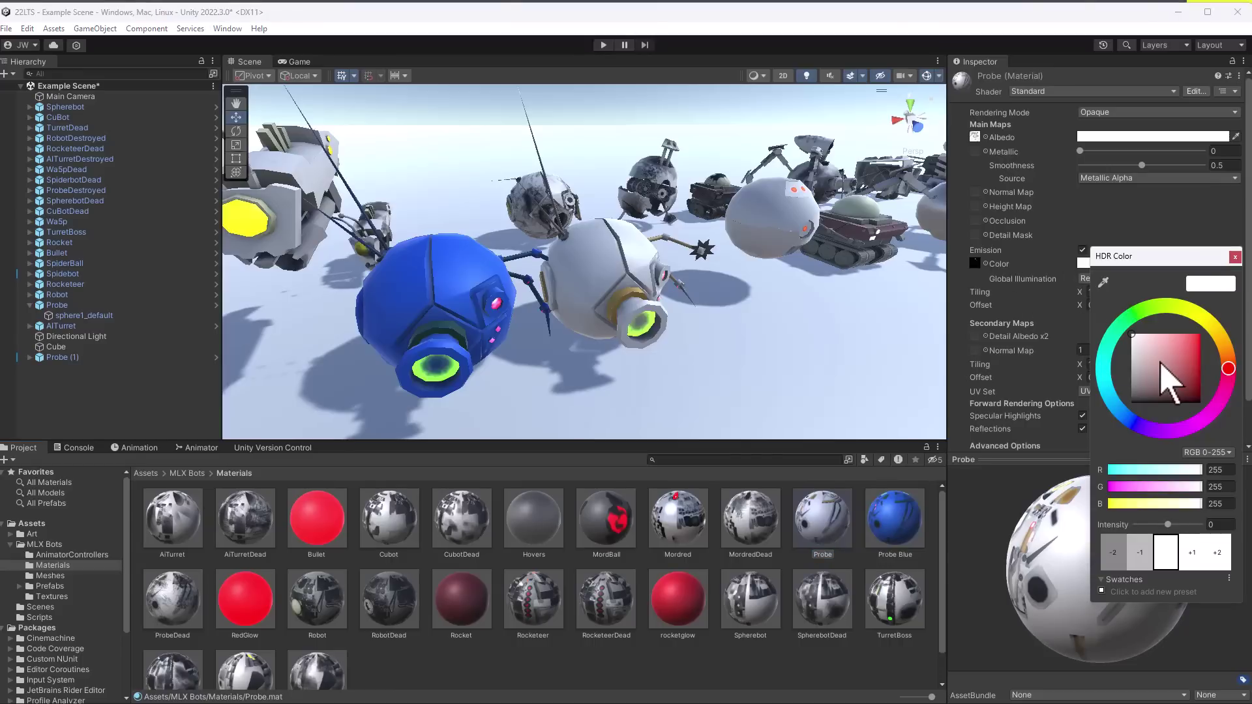
click(1163, 305)
mouse_move(1162, 339)
mouse_down()
mouse_move(1231, 314)
mouse_move(1132, 391)
mouse_move(1145, 394)
mouse_move(1199, 334)
mouse_up()
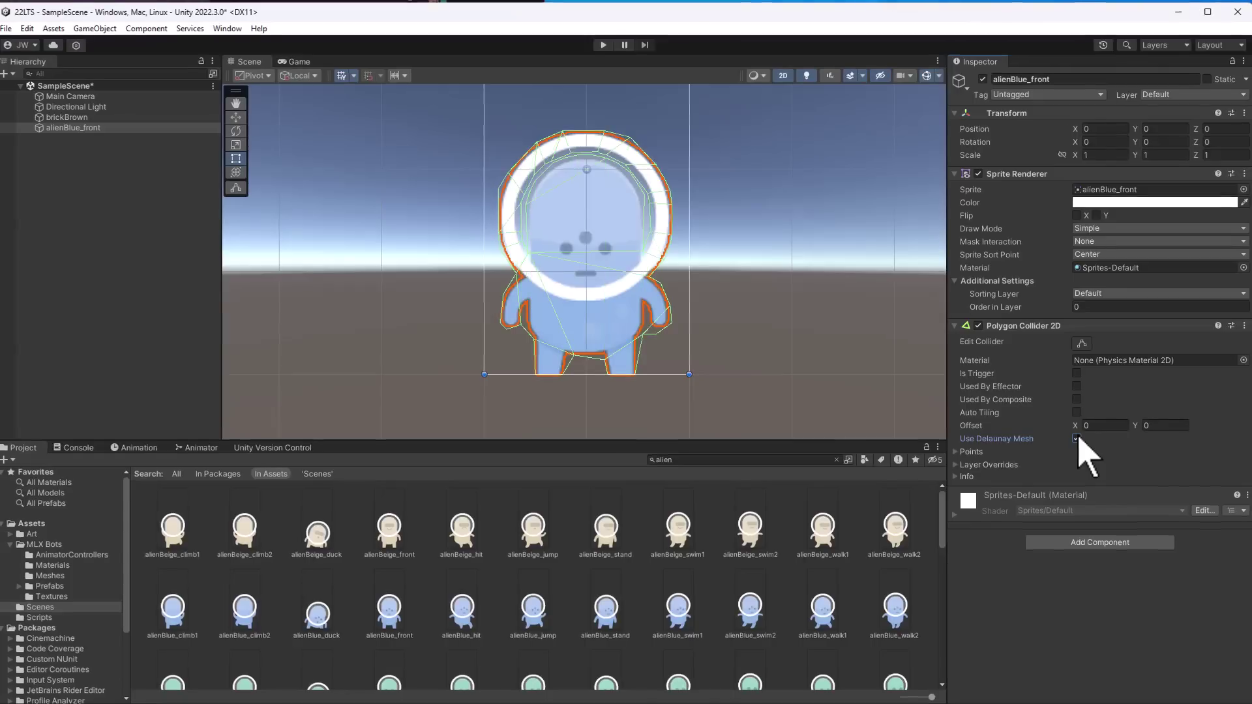
Toggle Use Delaunay Mesh on alienBlue_front's Polygon Collider 2D repeatedly, ending with it off
click(1076, 438)
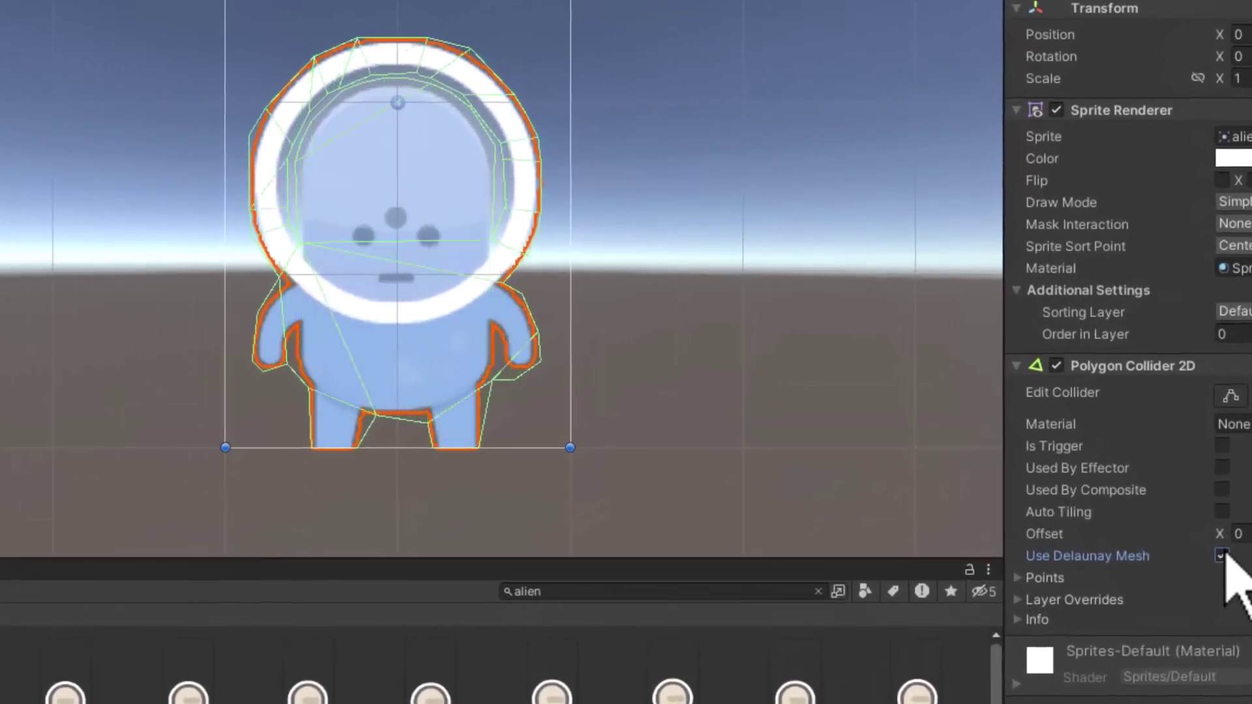
click(1197, 535)
click(1224, 557)
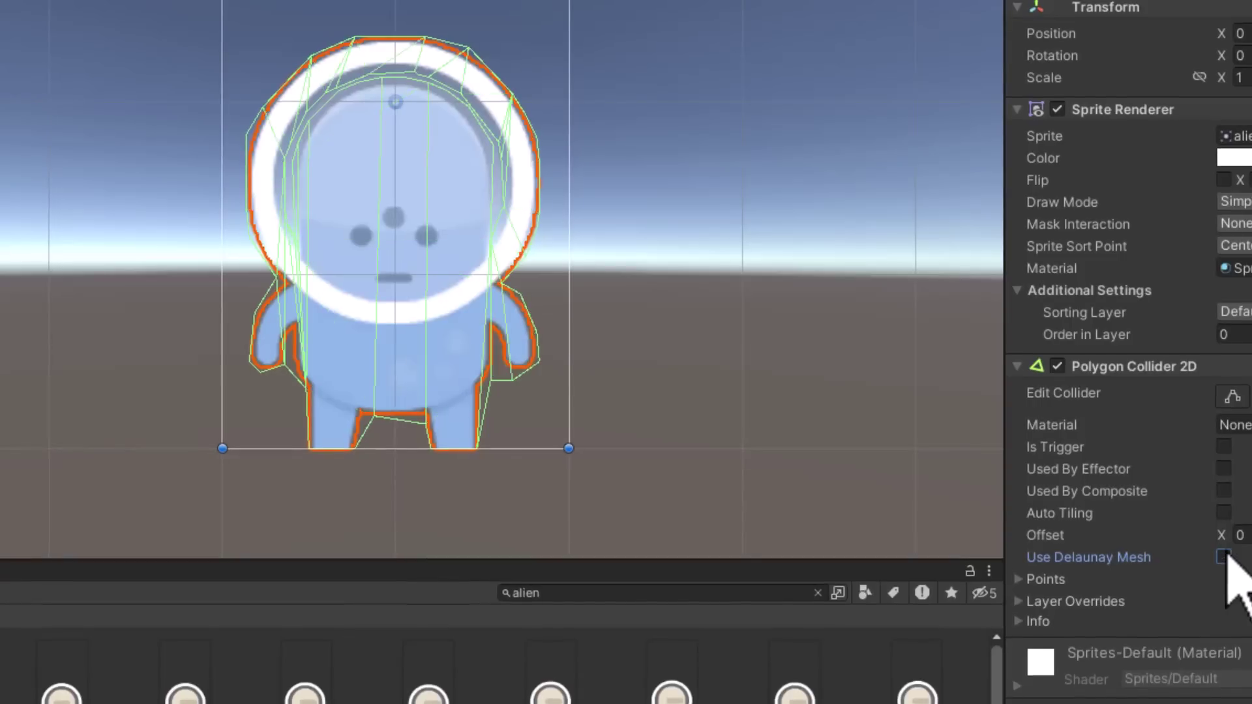
click(1223, 557)
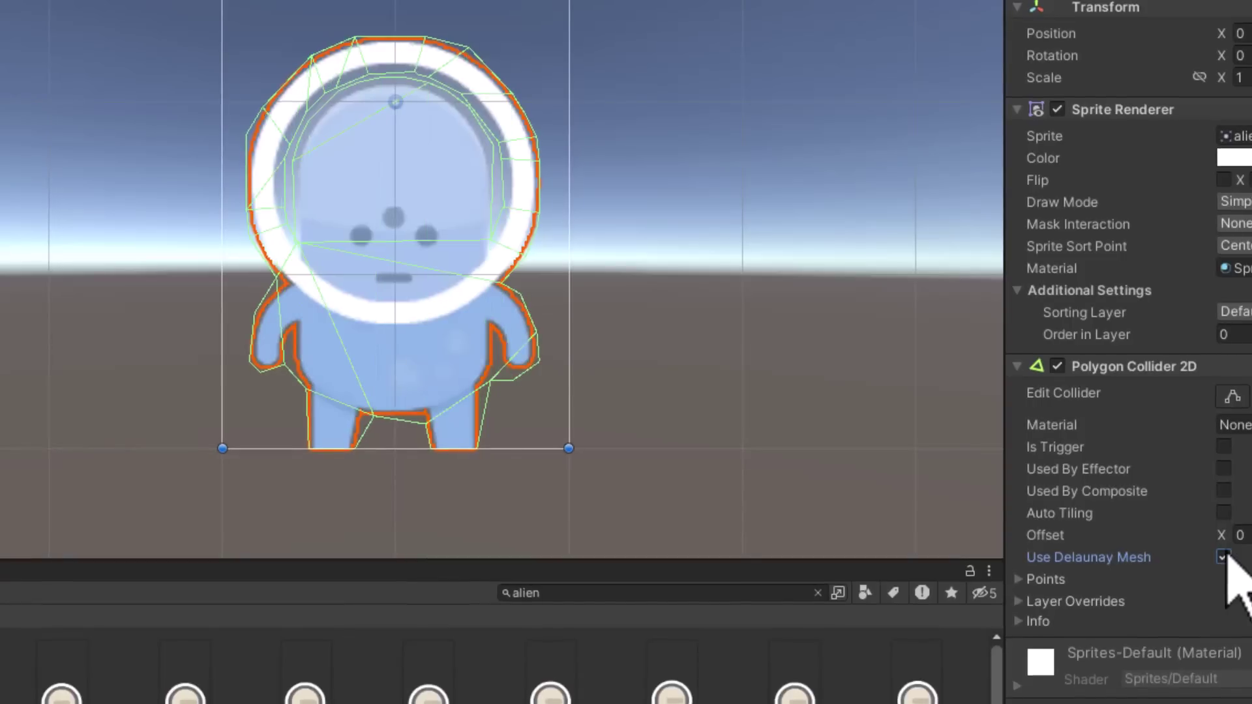
click(1223, 557)
click(1223, 557)
click(1223, 557)
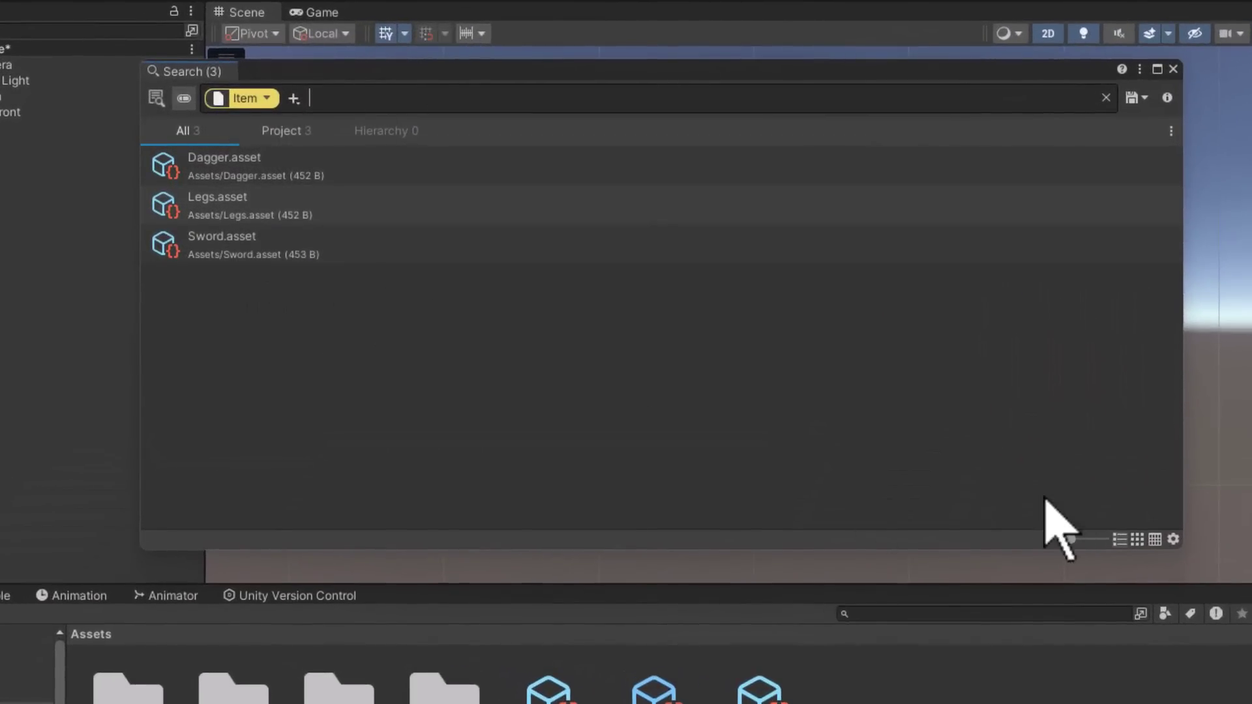
Show the Item results as a Cost/Weight/Item Type/Description table and browse Item fields as columns
click(1155, 539)
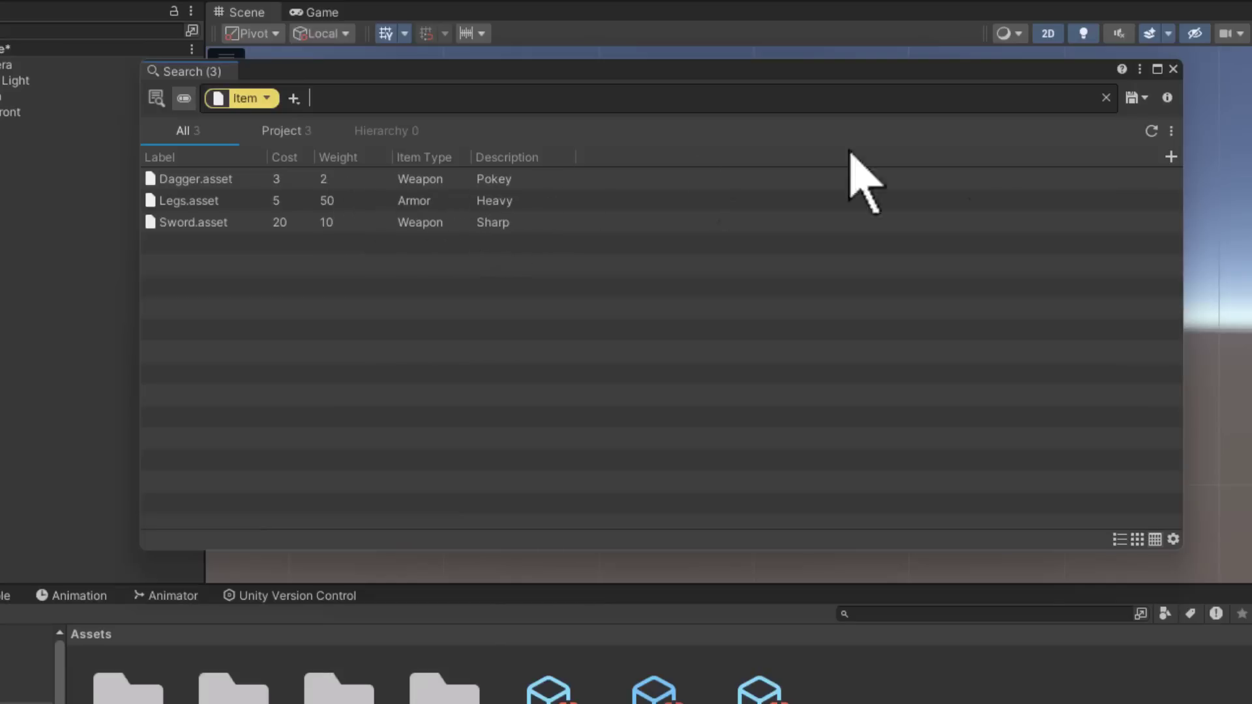
click(1171, 157)
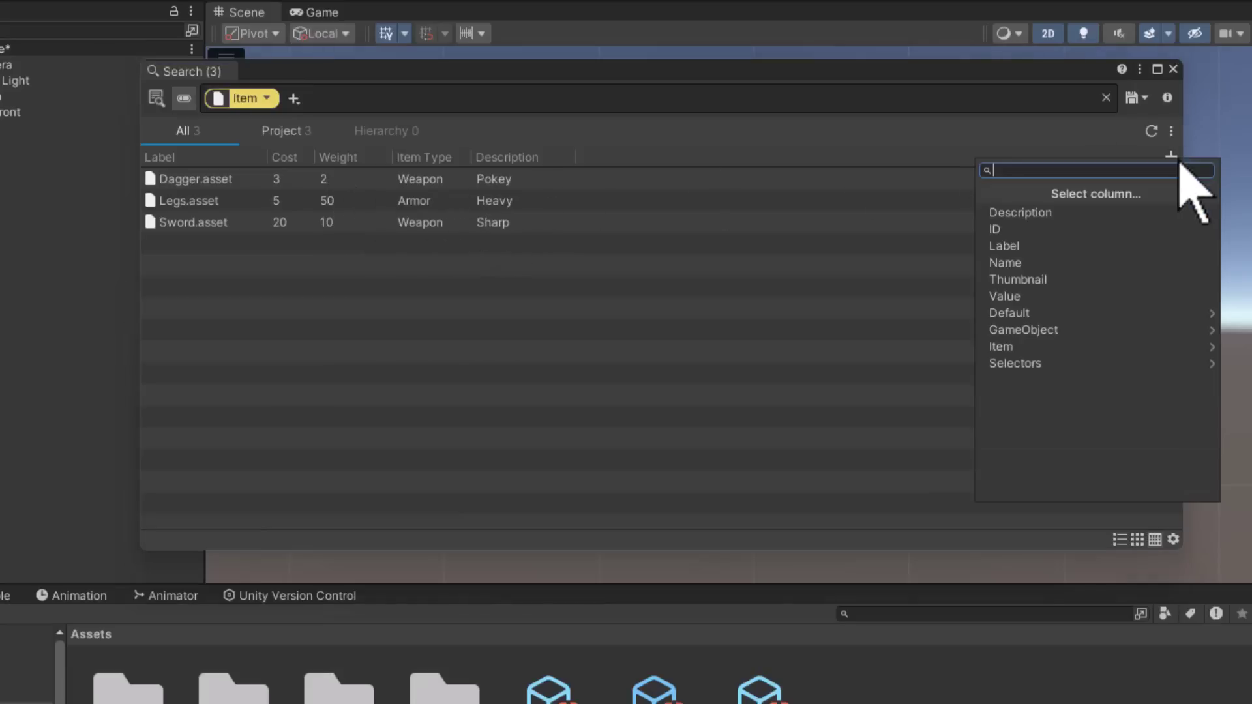
click(1050, 347)
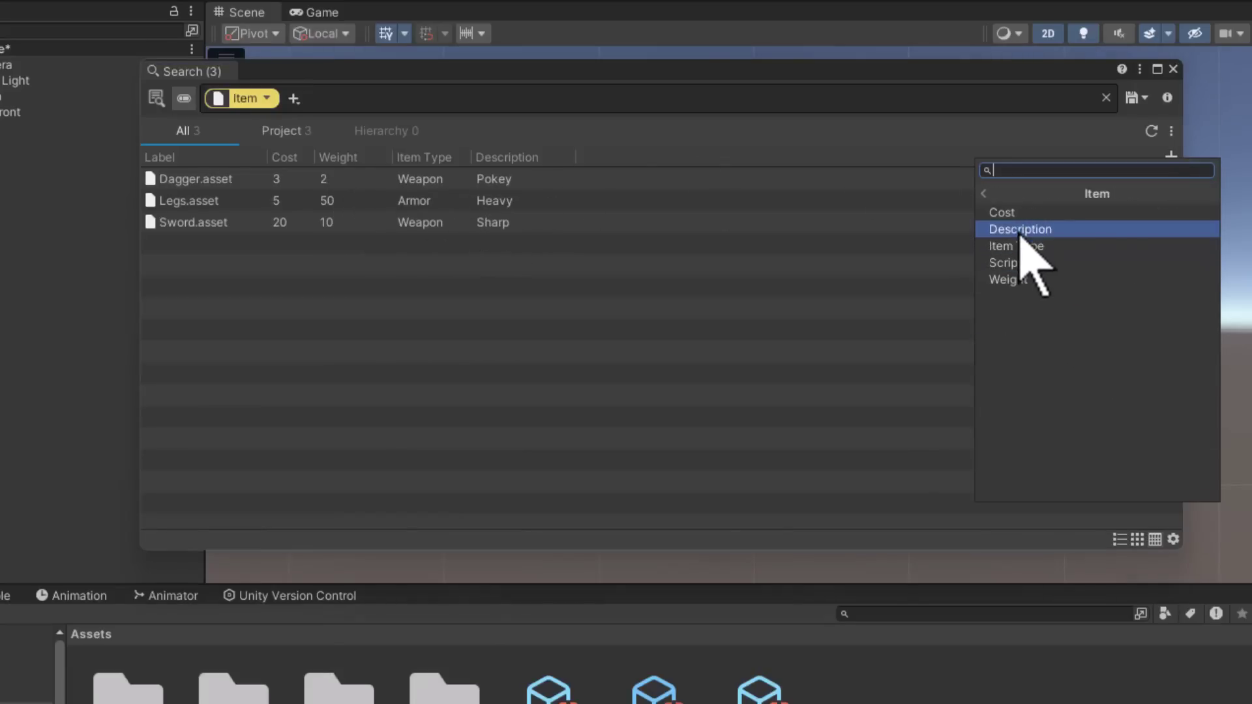